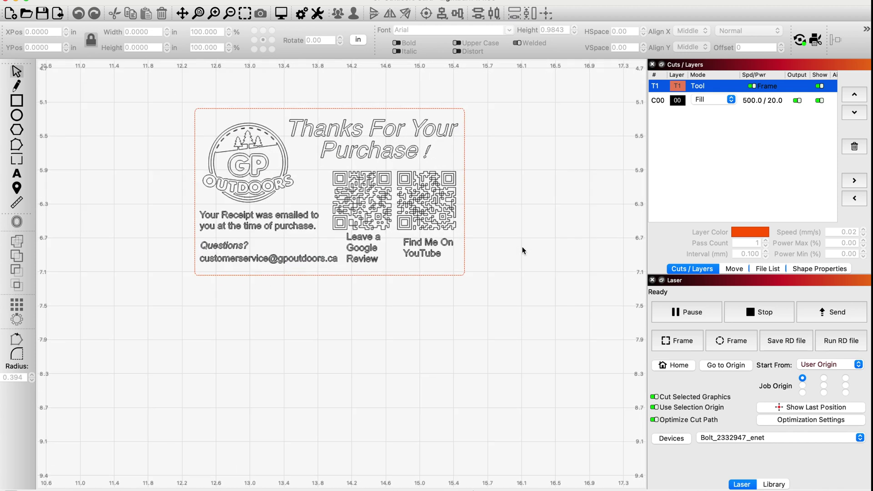
# Select the grouped thank-you card design and show its shape properties
pyautogui.click(464, 256)
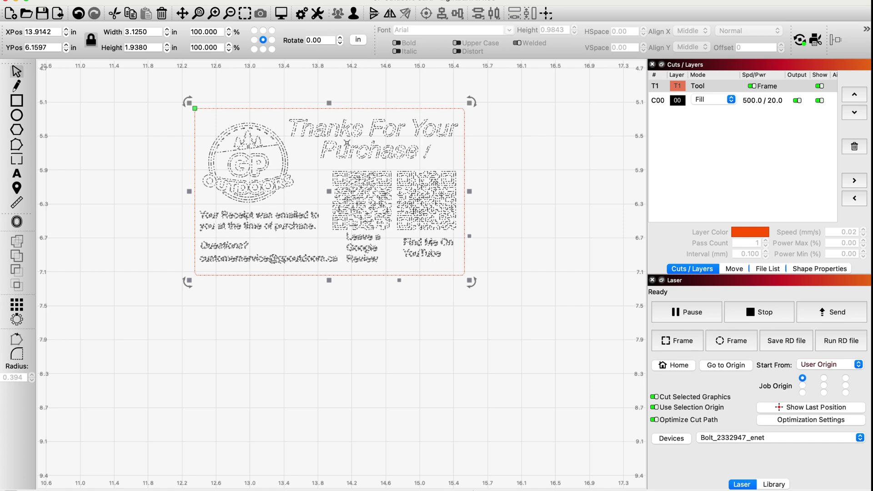
pyautogui.click(486, 191)
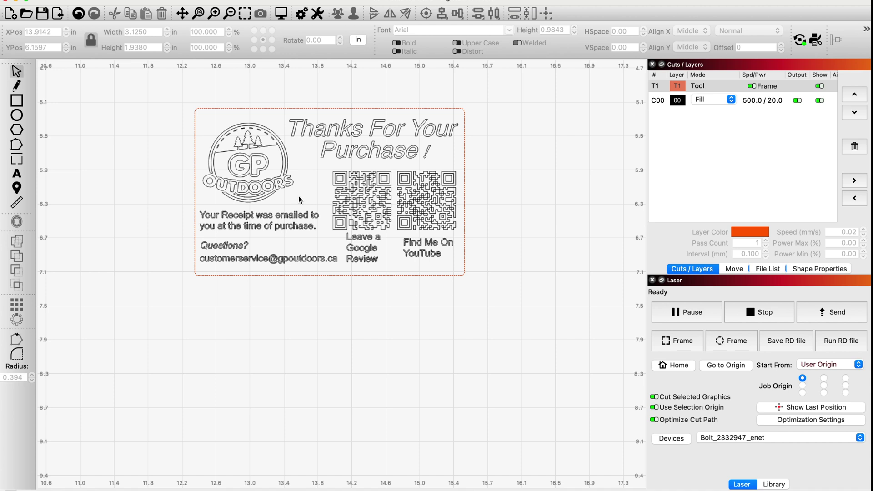
pyautogui.click(214, 108)
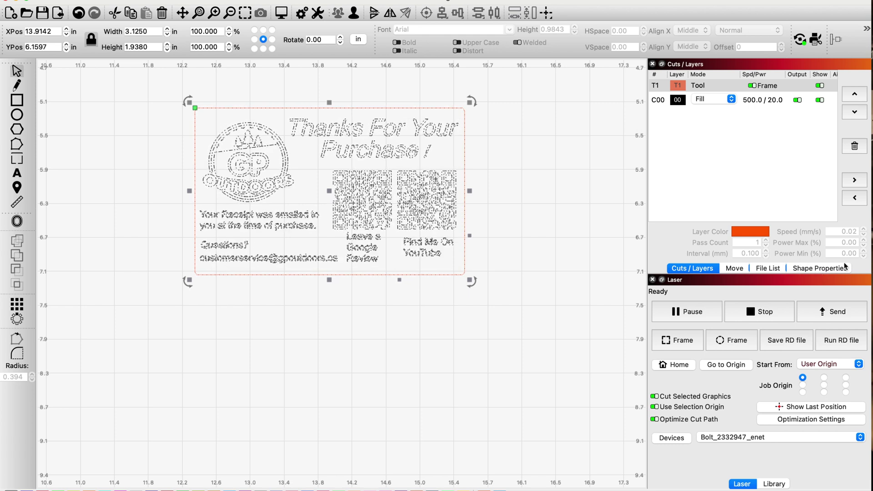
pyautogui.click(823, 269)
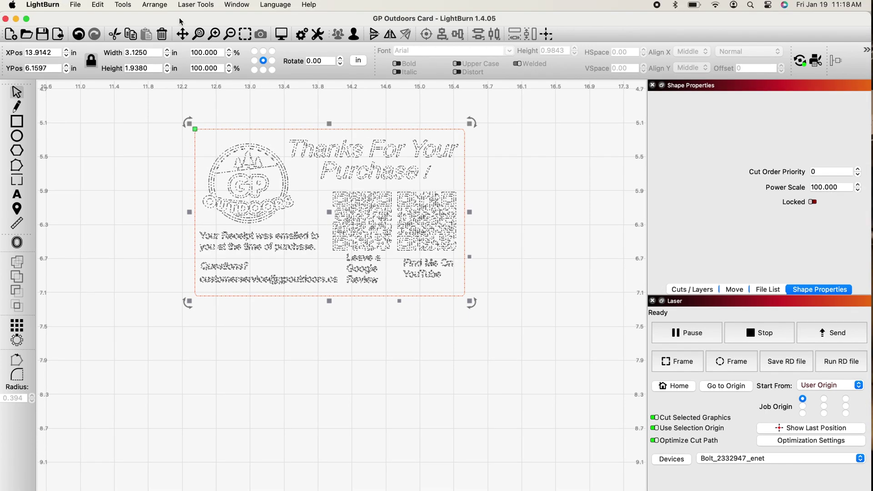
pyautogui.click(238, 5)
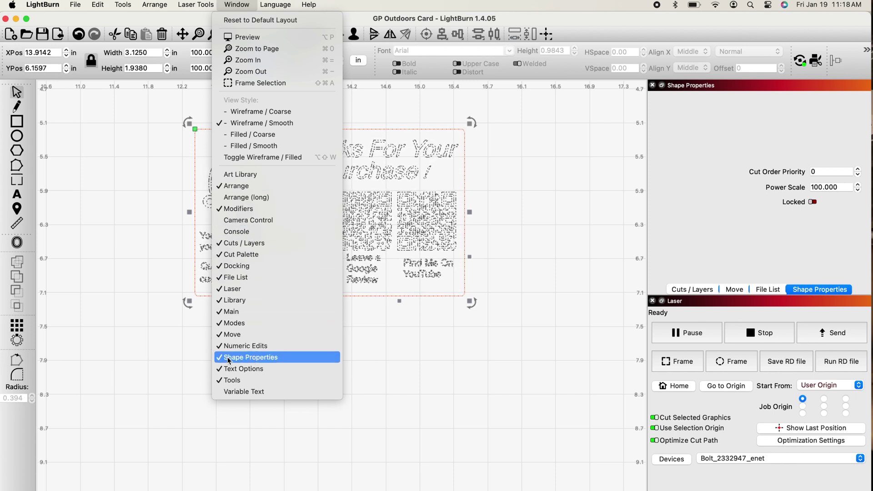
pyautogui.press('Escape')
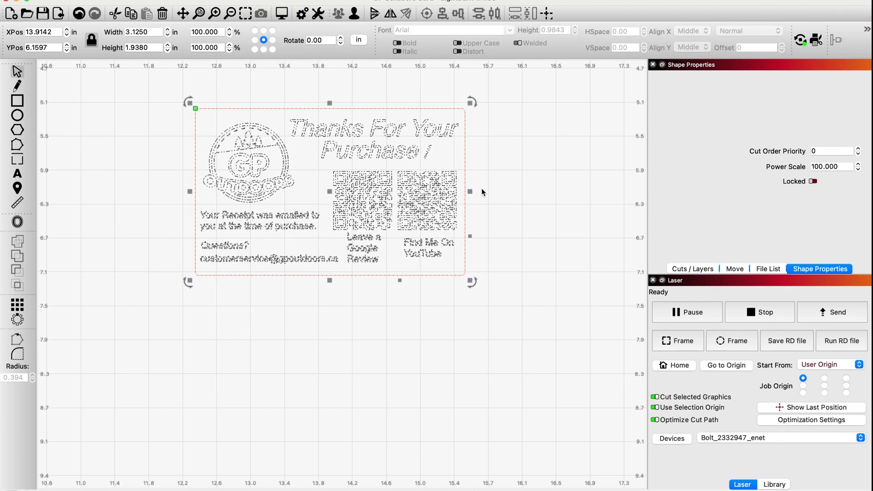
# Ungroup the card design so its border and contents are separate objects
pyautogui.click(506, 197)
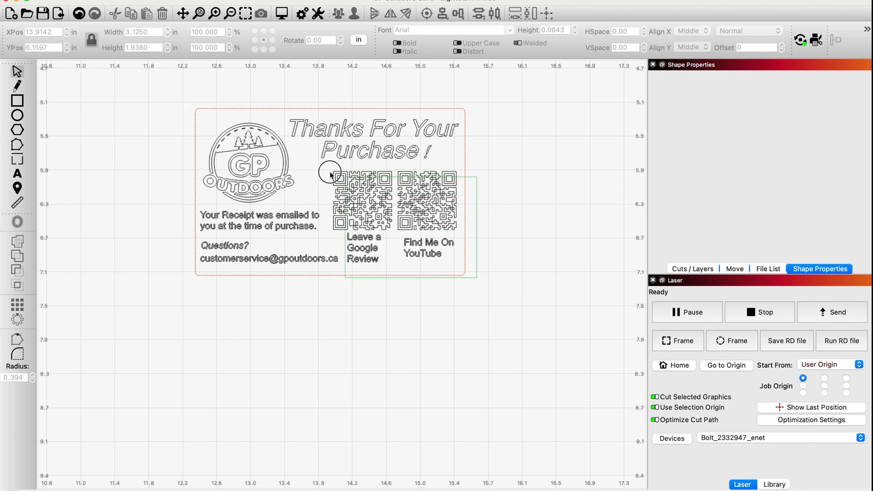
pyautogui.click(278, 147)
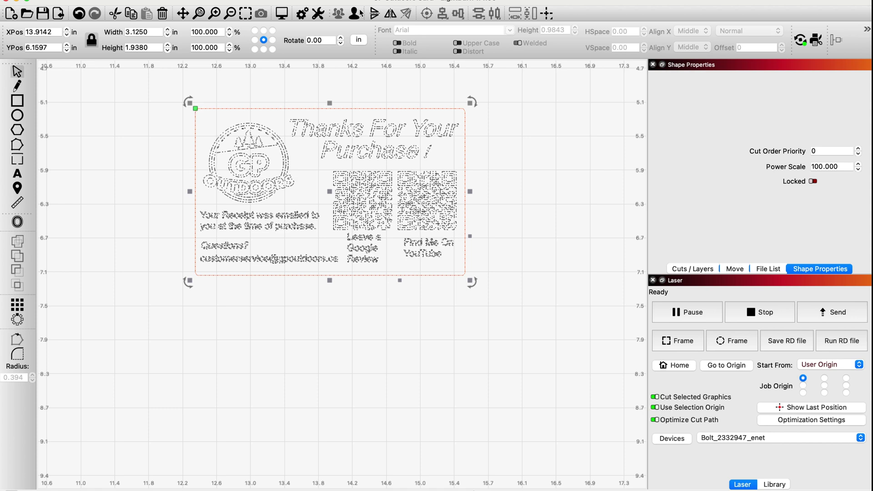
pyautogui.click(535, 151)
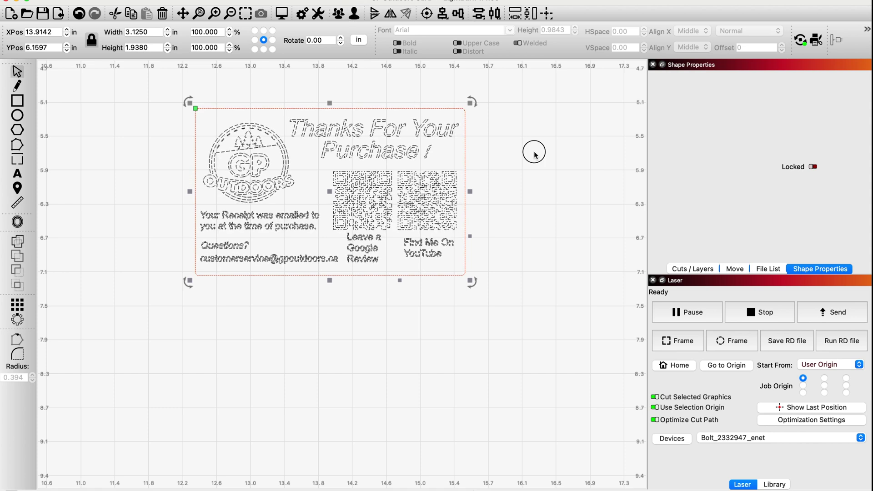
# Set the corner radius of the card's outer border rectangle to 0.040
pyautogui.click(466, 119)
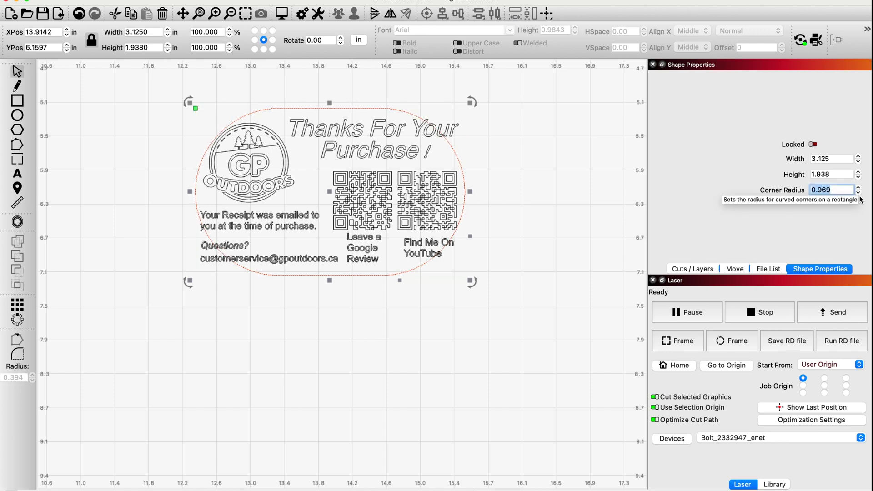
pyautogui.click(859, 193)
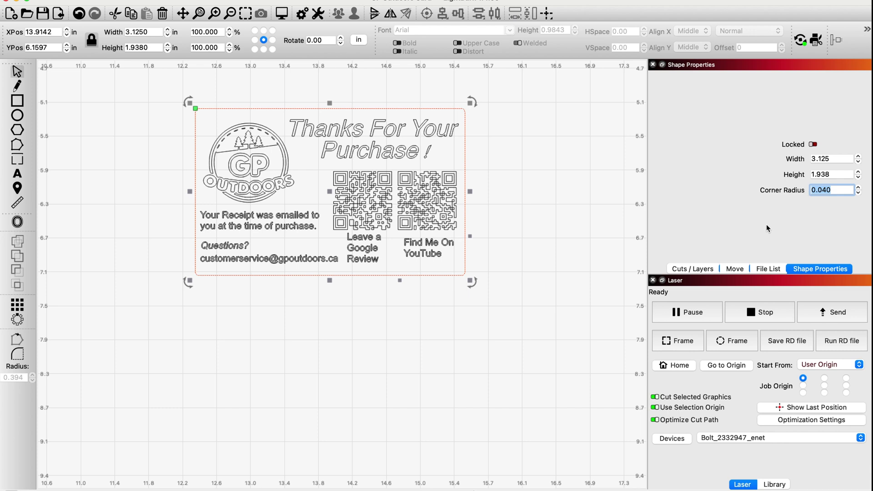
pyautogui.click(520, 227)
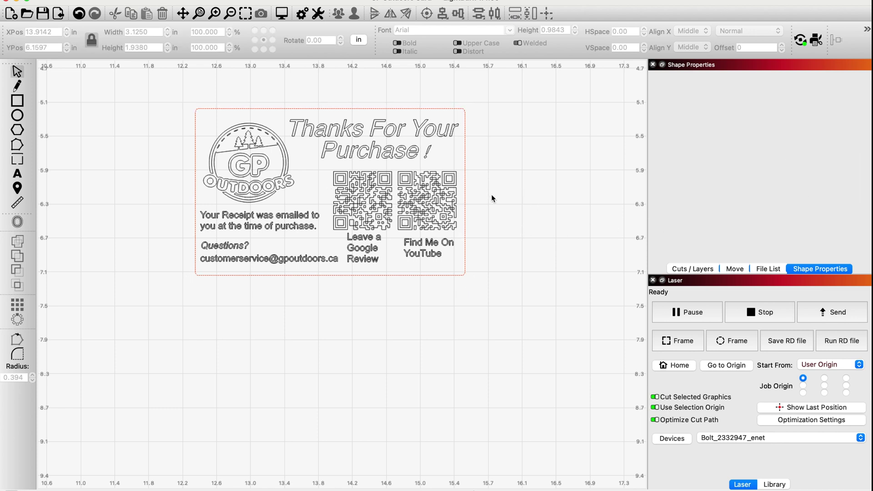
# Examine the YouTube QR code on the card and locate the Create QR Code tool
pyautogui.click(418, 195)
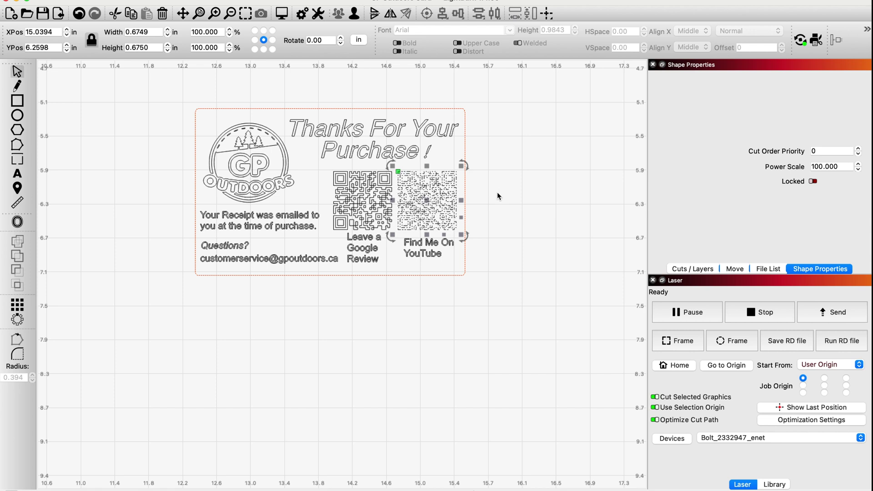
pyautogui.click(483, 222)
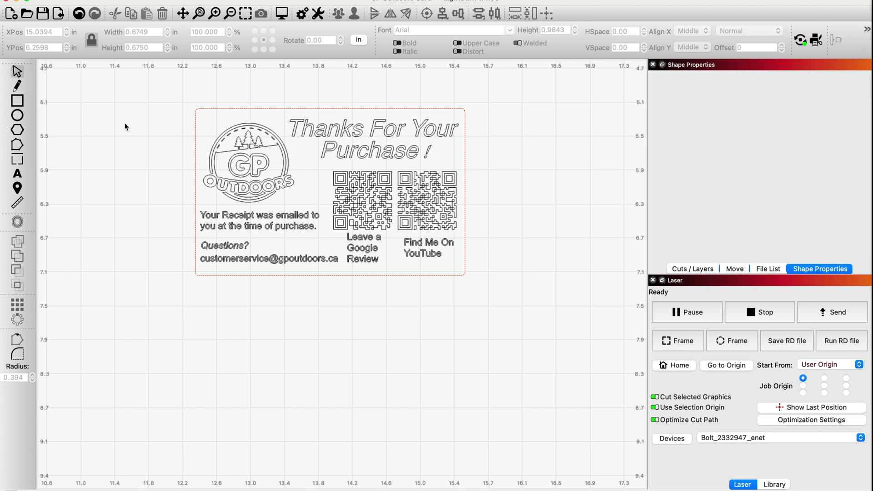
pyautogui.moveTo(129, 9)
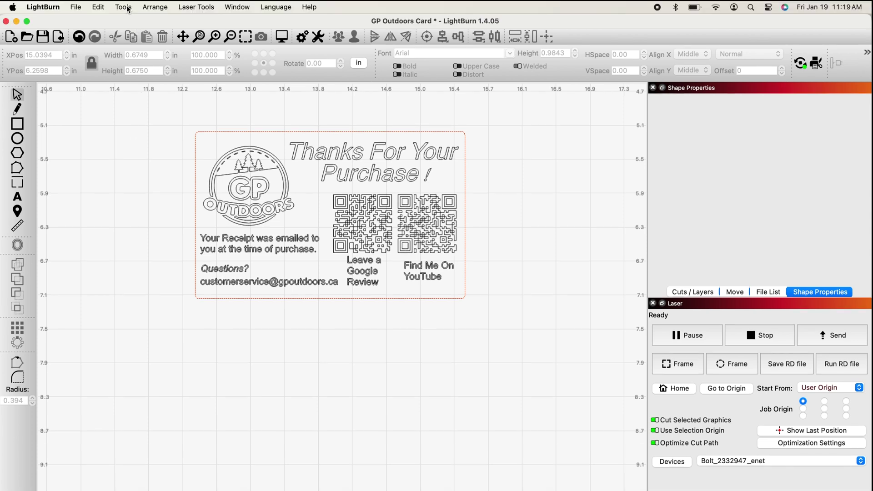
pyautogui.click(123, 6)
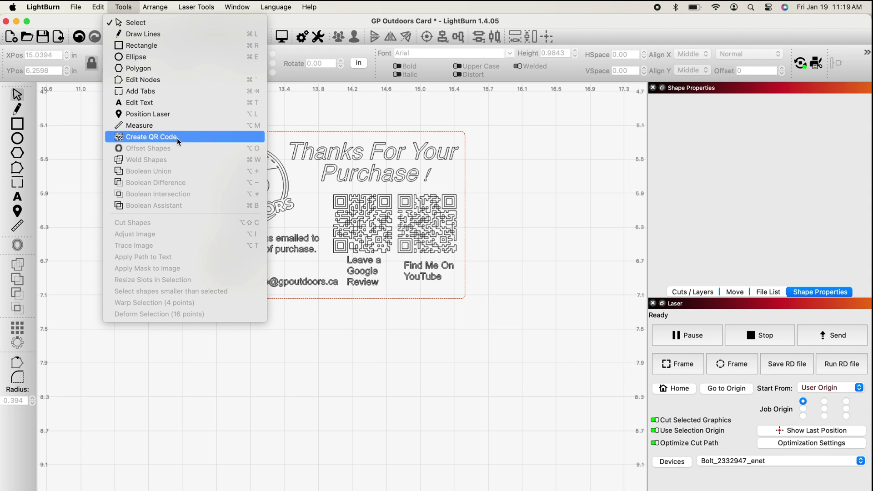
pyautogui.click(497, 167)
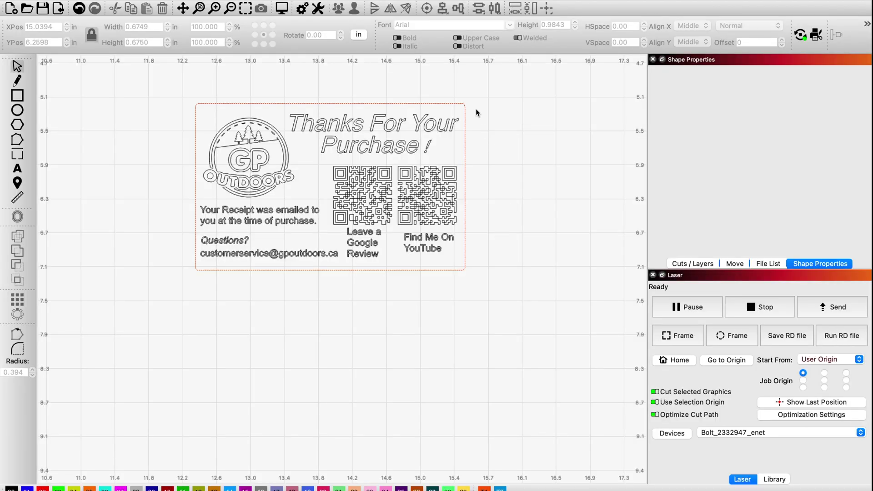
# Select the card's border with the logo, texts and QR codes and group them into one object
pyautogui.click(455, 104)
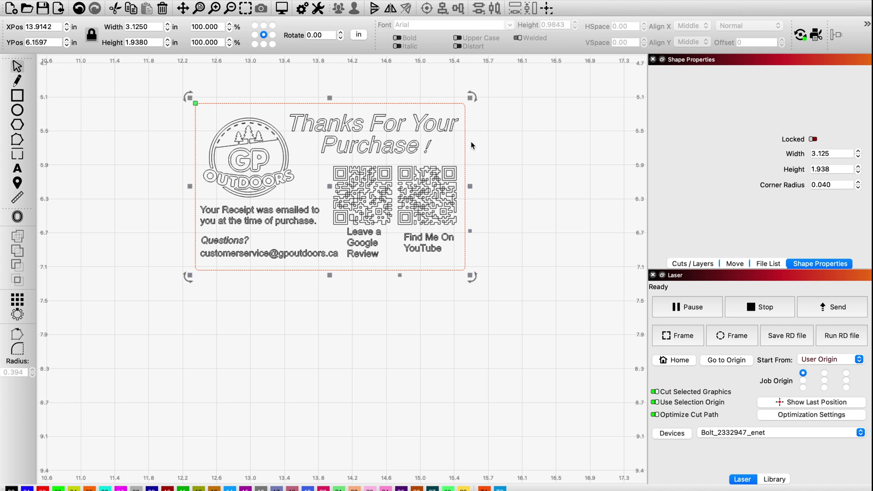
pyautogui.click(495, 295)
pyautogui.moveTo(377, 228); pyautogui.dragTo(182, 82)
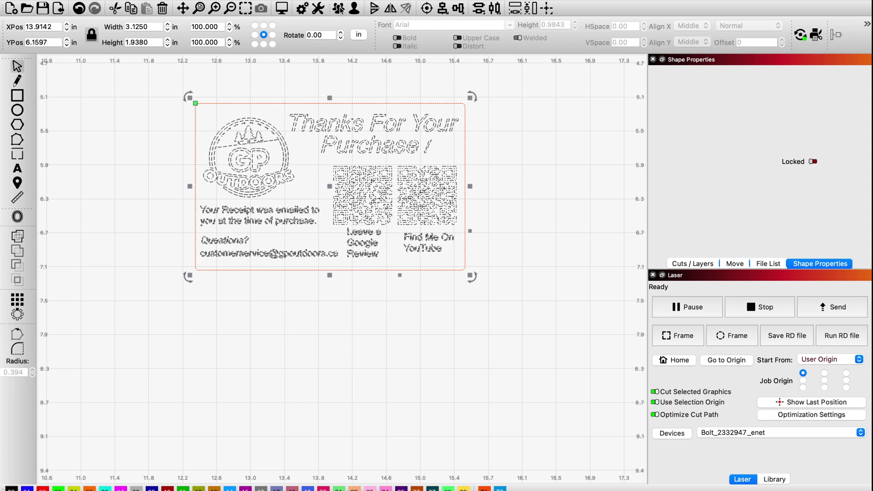
pyautogui.click(339, 8)
pyautogui.click(510, 218)
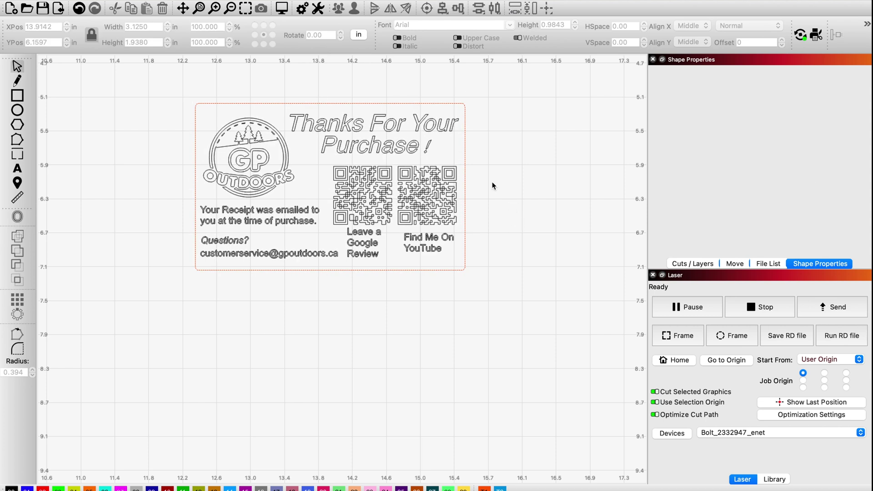
# Show the cut layers and expand the Metal Business Cards entry in the material library down to its Engrave preset
pyautogui.click(691, 265)
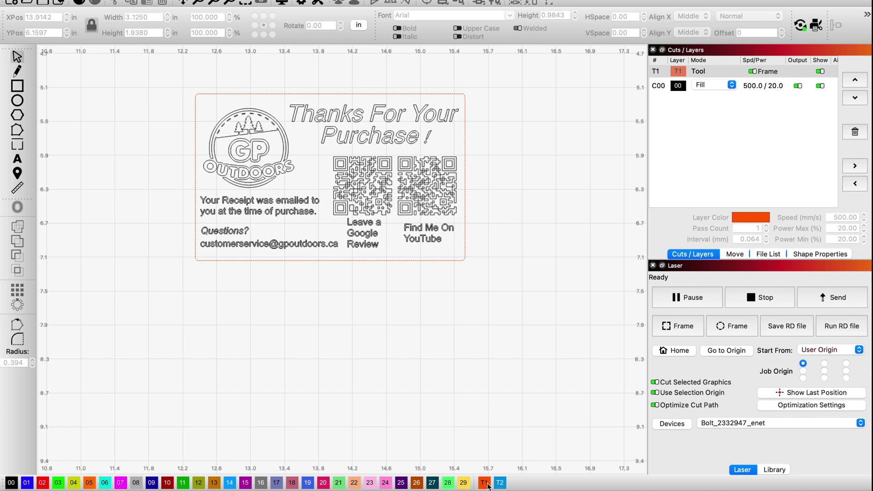
pyautogui.hscroll(3, 772, 111)
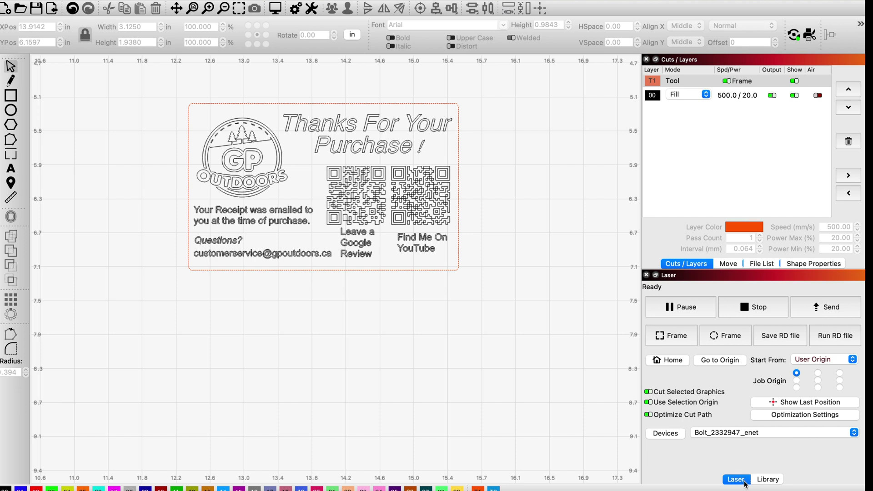
pyautogui.click(770, 480)
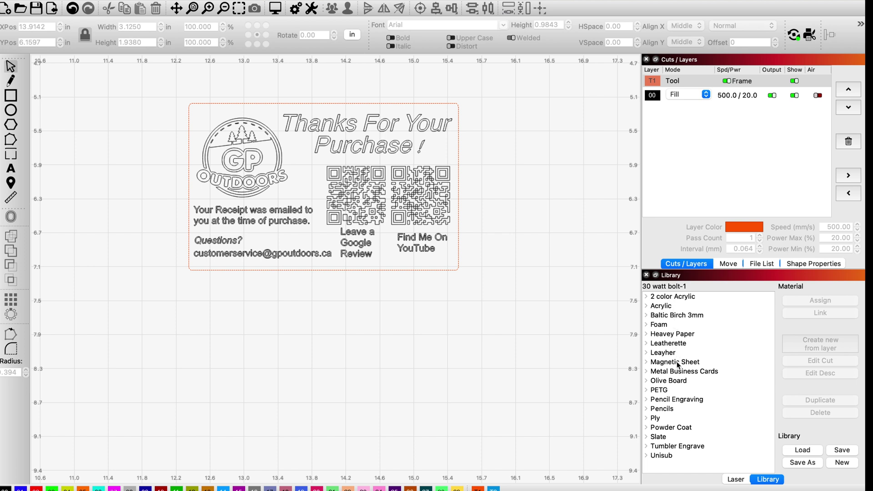
pyautogui.click(647, 371)
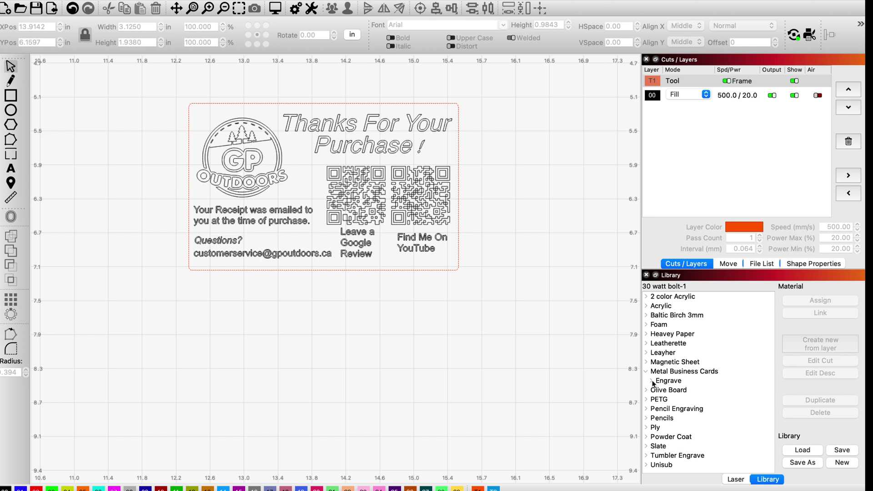
pyautogui.click(652, 381)
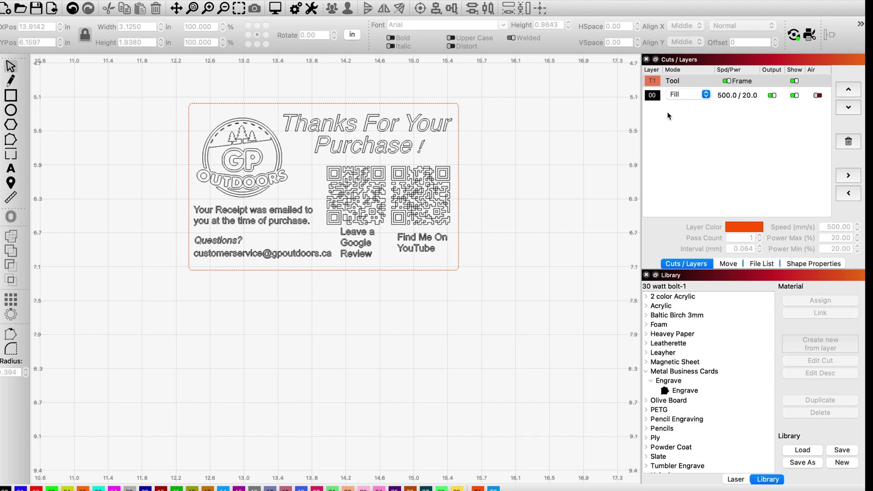
# Assign the Metal Business Cards Engrave preset from the material library to the card's layer 00
pyautogui.click(457, 158)
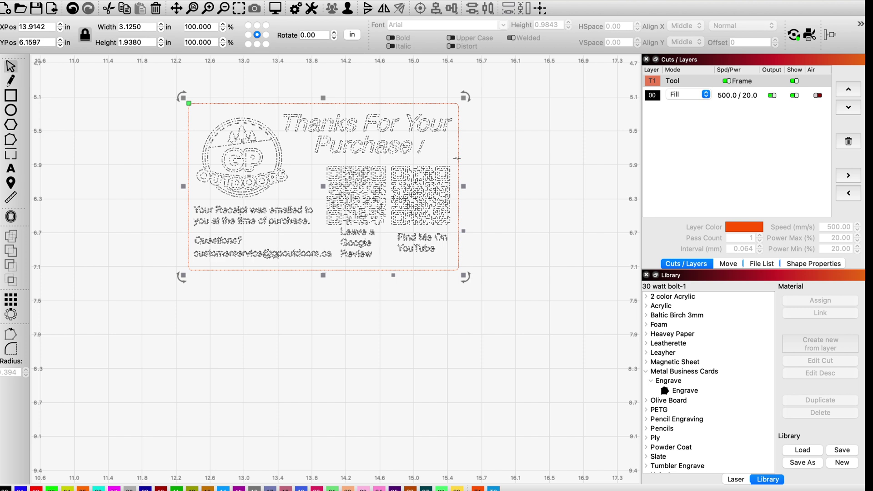
pyautogui.click(659, 95)
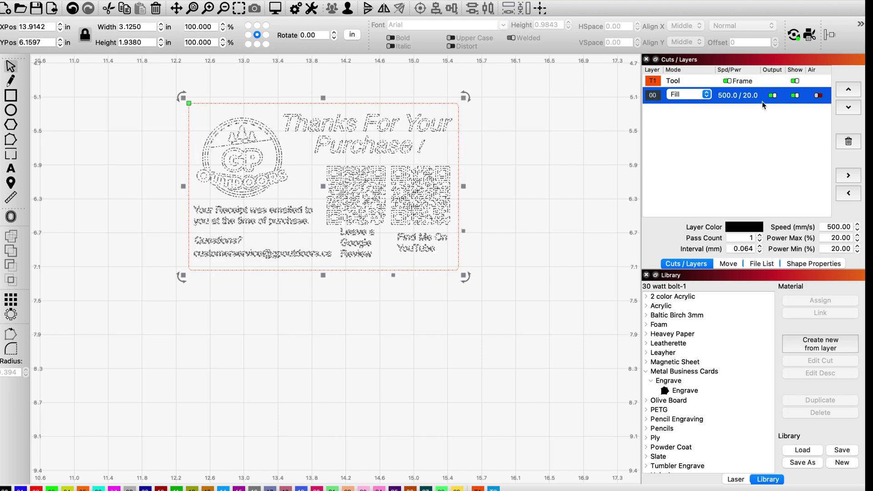
pyautogui.click(681, 391)
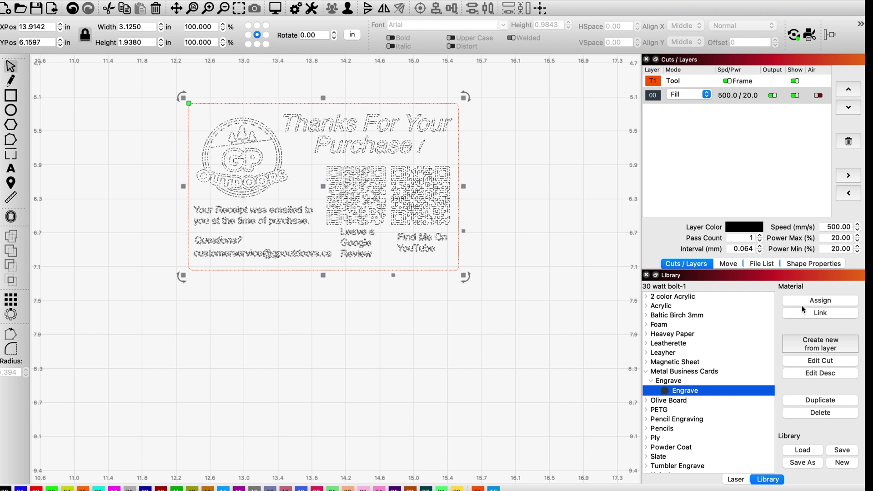
pyautogui.click(817, 303)
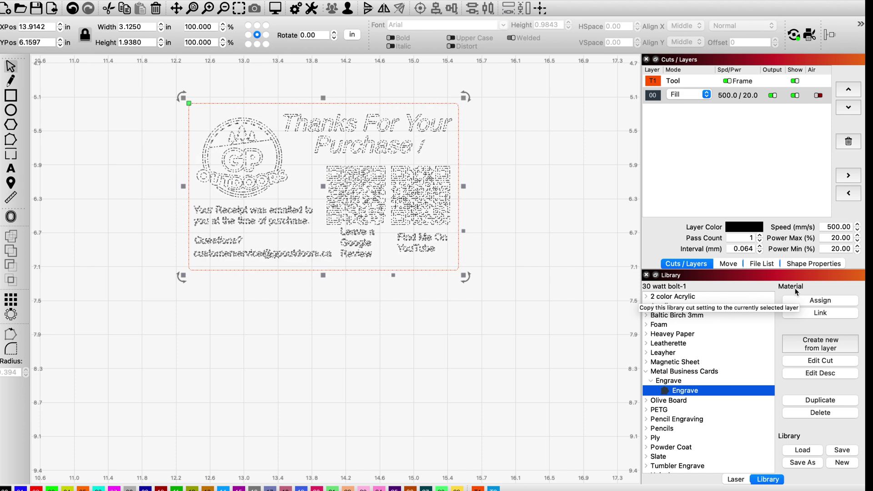
# Review the cut settings of layer C00 and confirm them with Fill as the mode
pyautogui.doubleClick(655, 95)
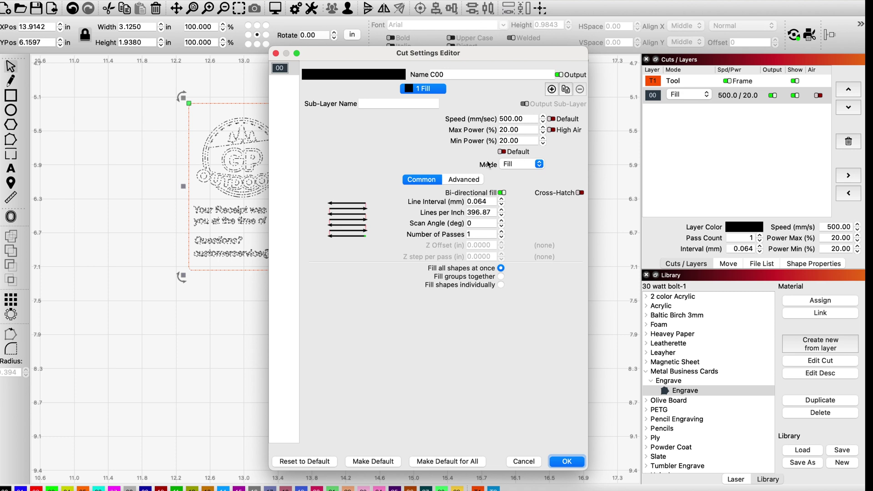
pyautogui.click(540, 163)
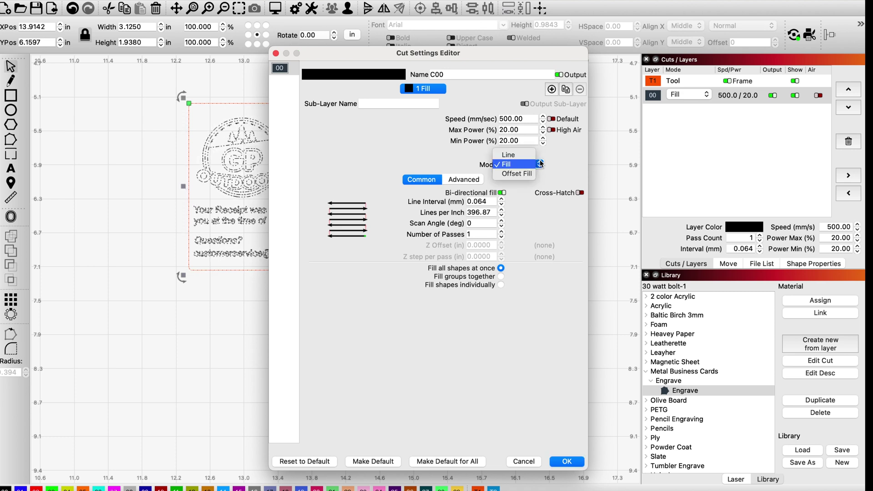
pyautogui.click(520, 166)
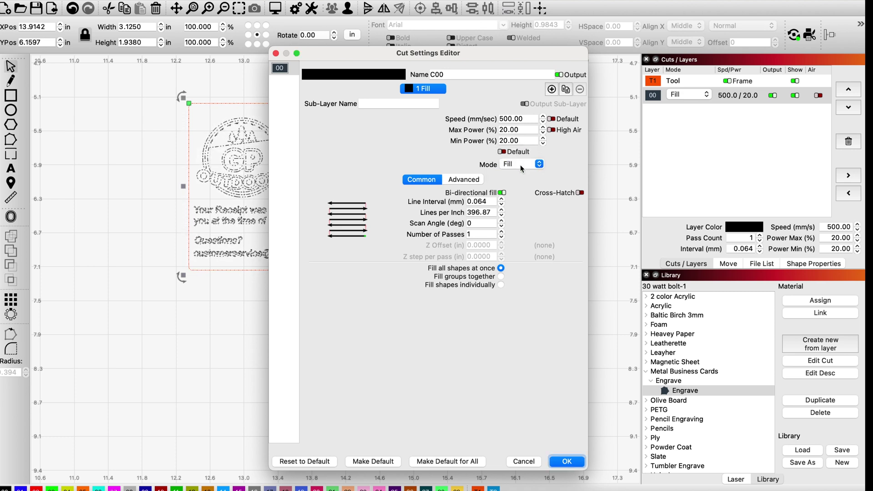
pyautogui.click(567, 461)
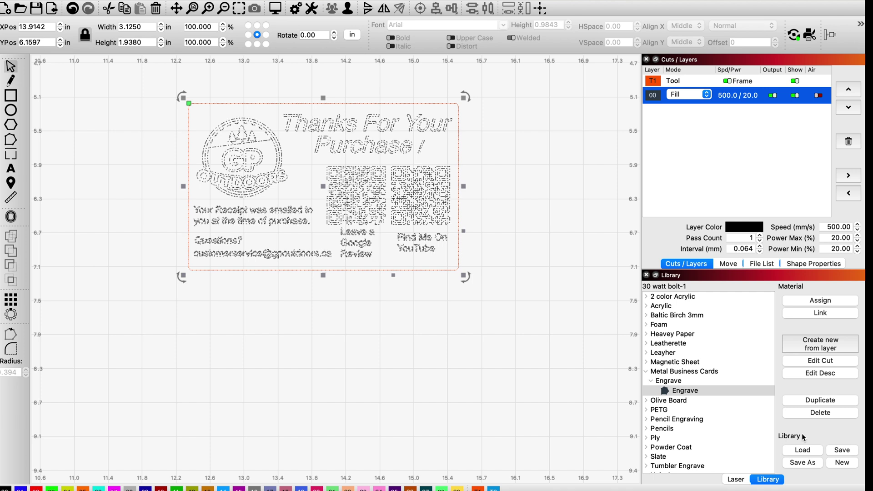
# Save the material library and return to the laser controls
pyautogui.click(849, 452)
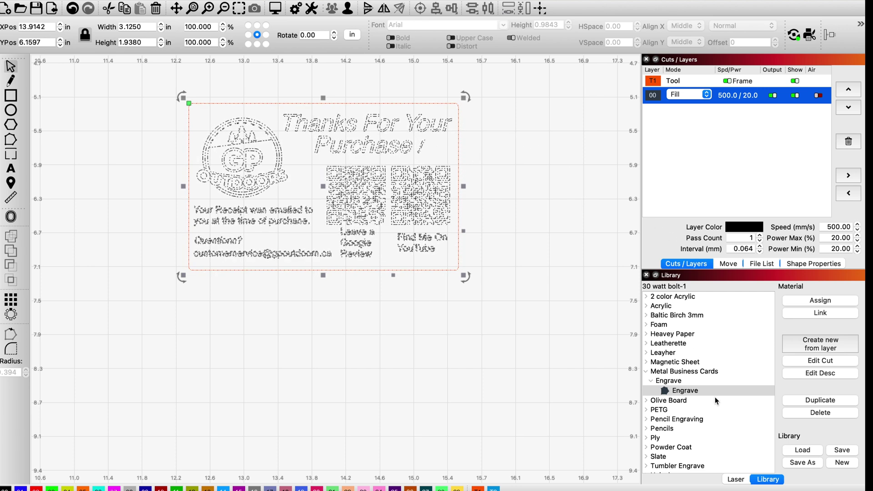
pyautogui.click(736, 479)
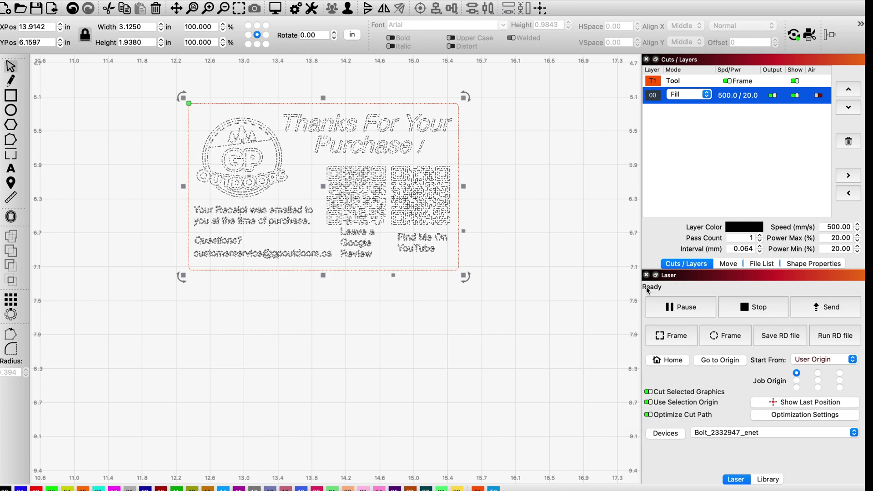